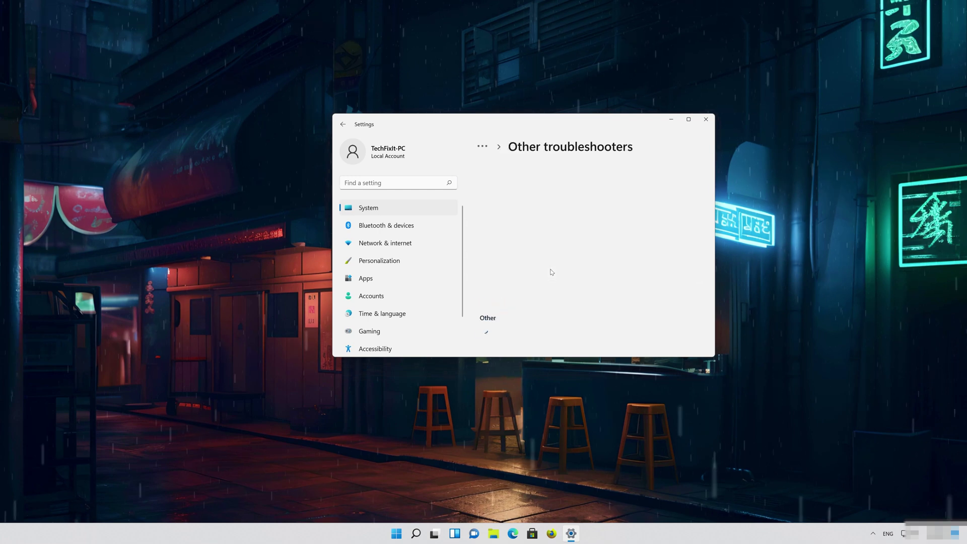
Run the Keyboard troubleshooter from the list of other troubleshooters
{"action": "scroll", "coordinate": [552, 272], "scroll_direction": "down", "scroll_amount": 5}
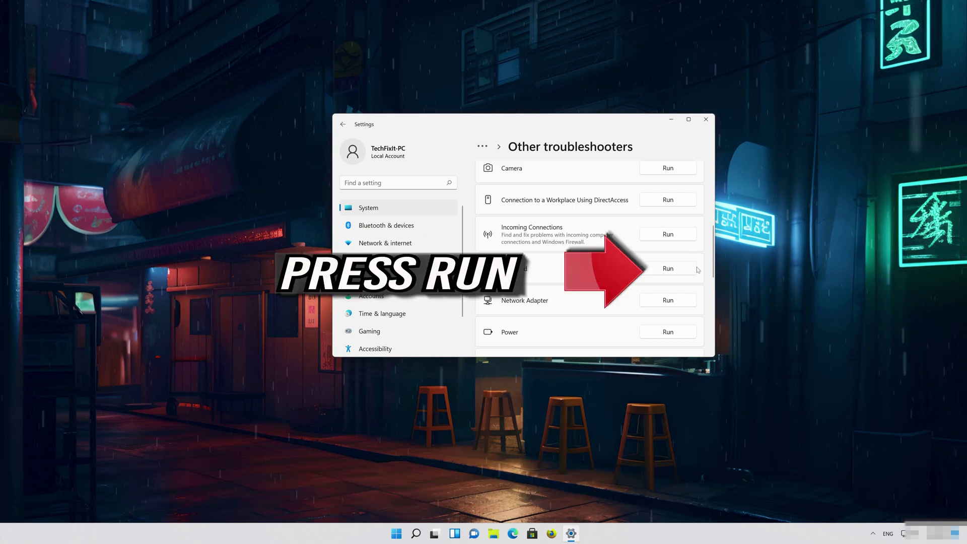
{"action": "left_click", "coordinate": [672, 274]}
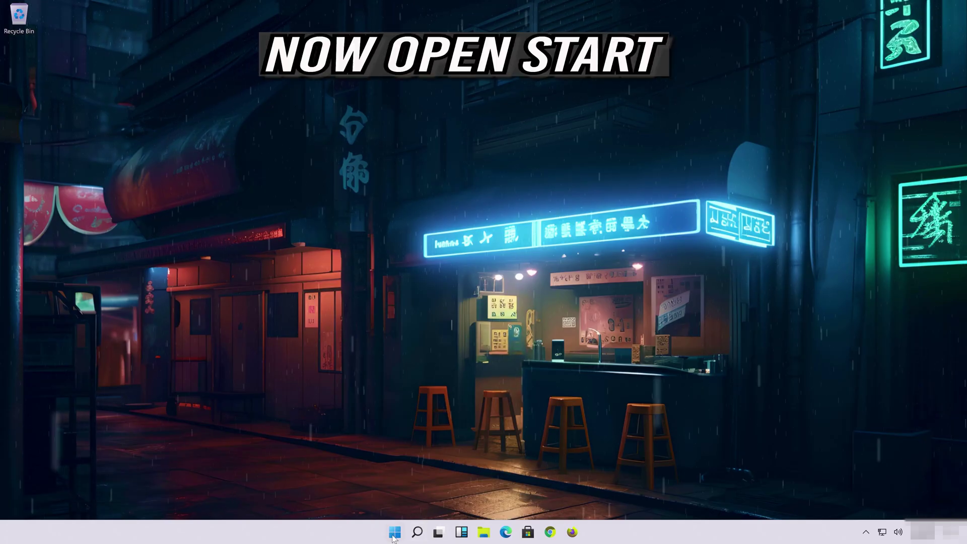
Open the Accessibility keyboard settings in Windows Settings and turn on the On-Screen Keyboard
{"action": "left_click", "coordinate": [394, 535]}
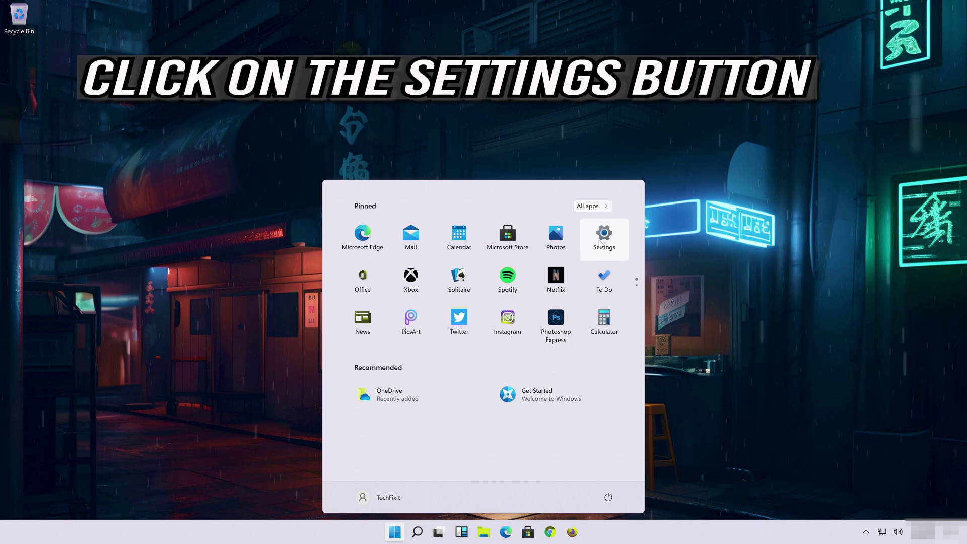
{"action": "left_click", "coordinate": [600, 243]}
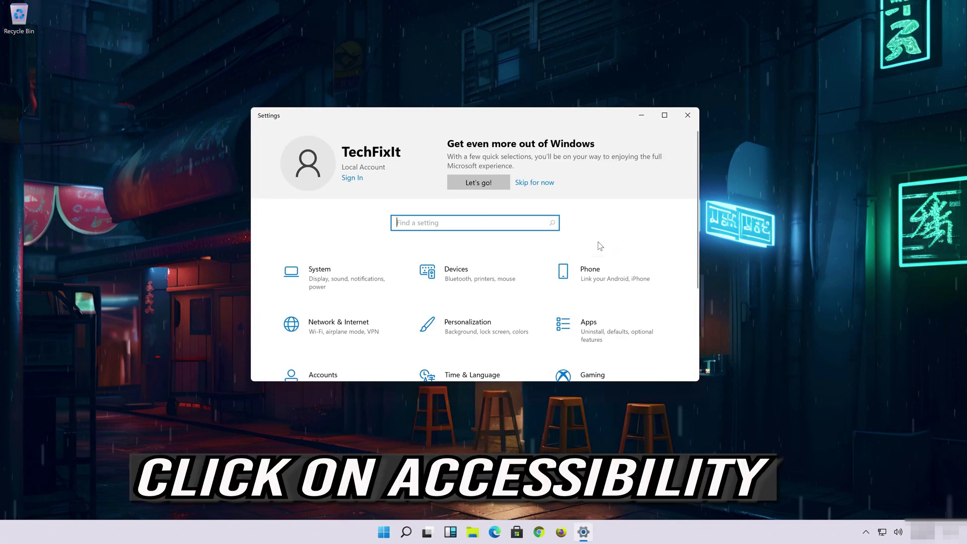
{"action": "scroll", "coordinate": [600, 245], "scroll_direction": "down", "scroll_amount": 3}
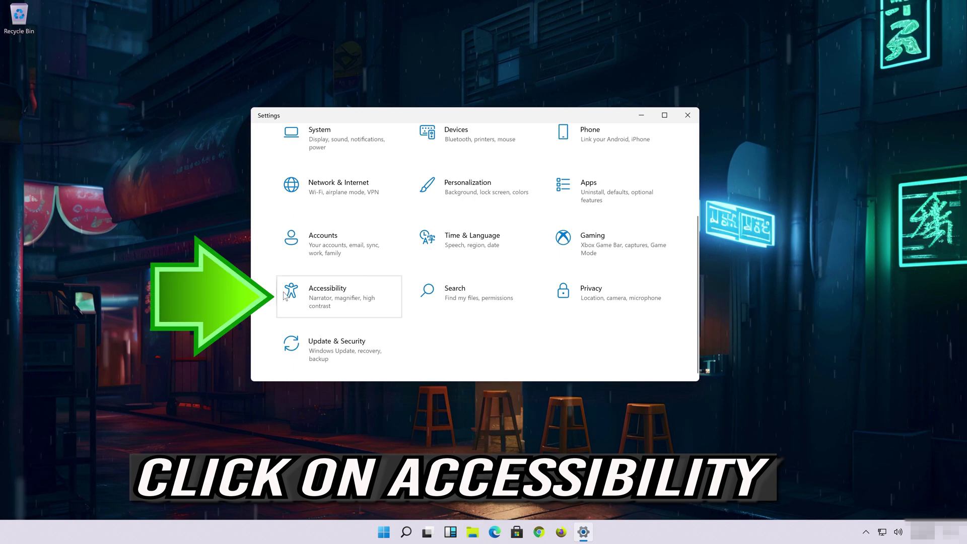
{"action": "left_click", "coordinate": [345, 307]}
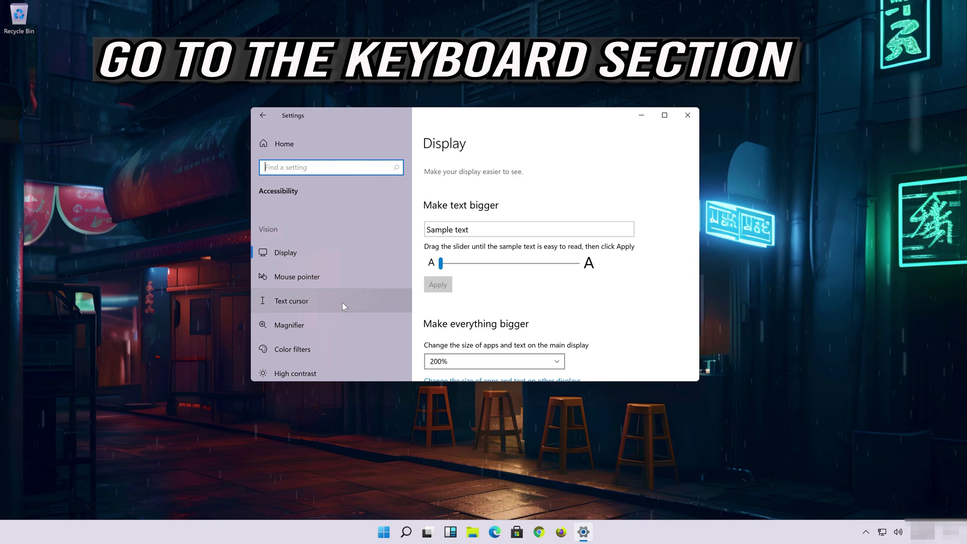
{"action": "scroll", "coordinate": [342, 302], "scroll_direction": "down", "scroll_amount": 5}
{"action": "scroll", "coordinate": [343, 302], "scroll_direction": "down", "scroll_amount": 1}
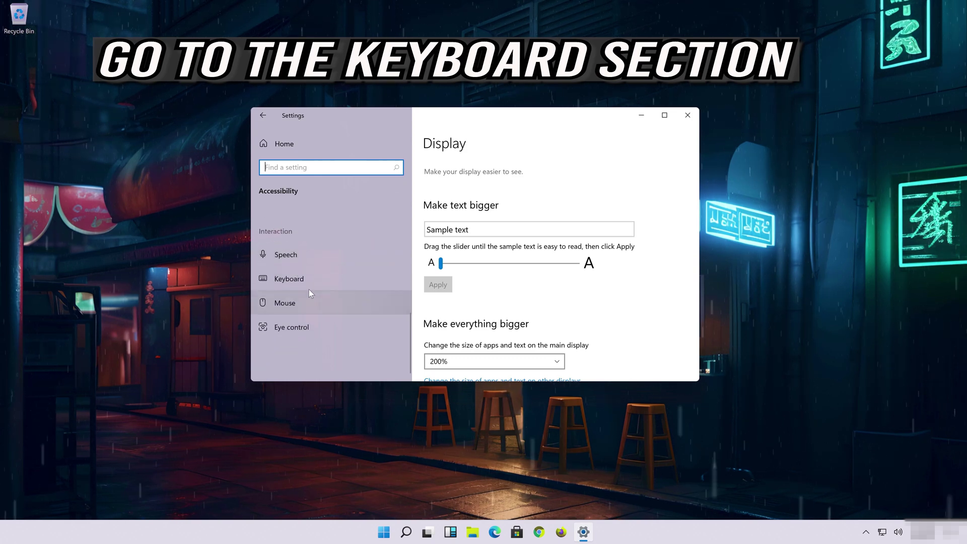
{"action": "left_click", "coordinate": [328, 282]}
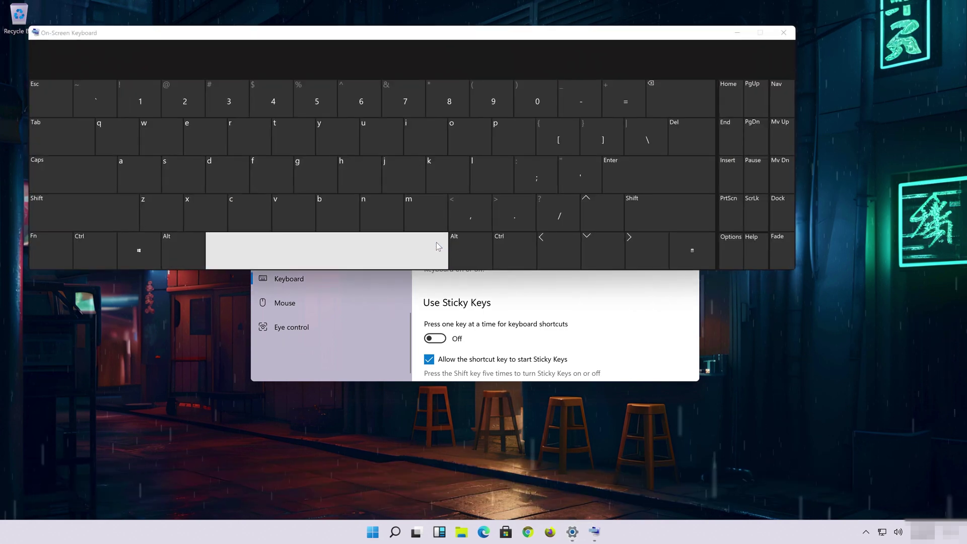
Shrink the On-Screen Keyboard and place it below the Keyboard settings page, and close Settings
{"action": "left_click_drag", "start_coordinate": [438, 43], "coordinate": [492, 212]}
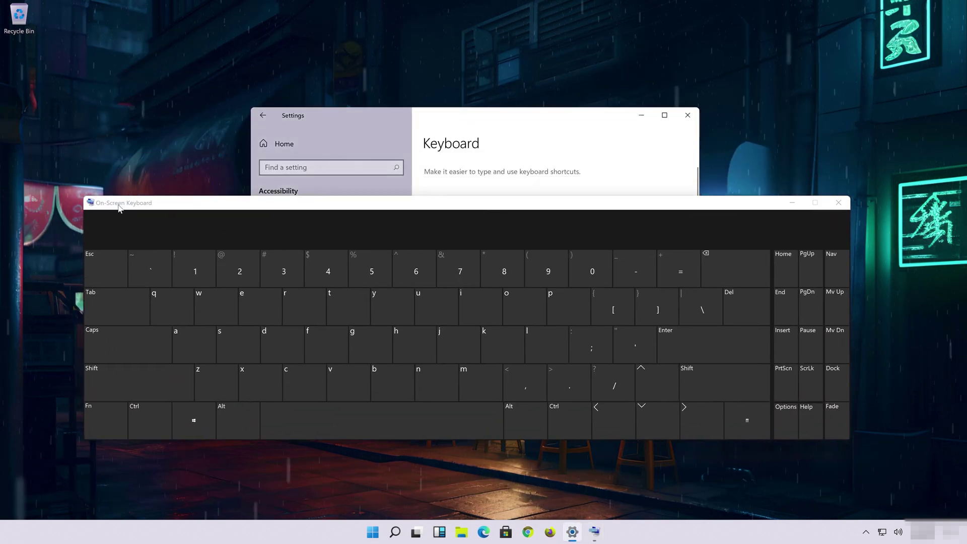
{"action": "left_click_drag", "start_coordinate": [83, 194], "coordinate": [358, 301]}
{"action": "left_click_drag", "start_coordinate": [456, 308], "coordinate": [343, 350]}
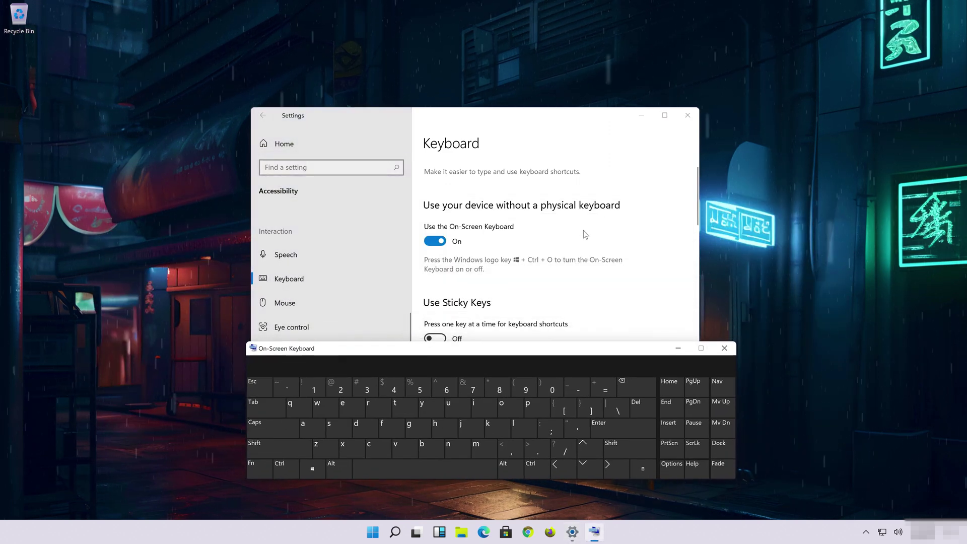
{"action": "left_click", "coordinate": [686, 116]}
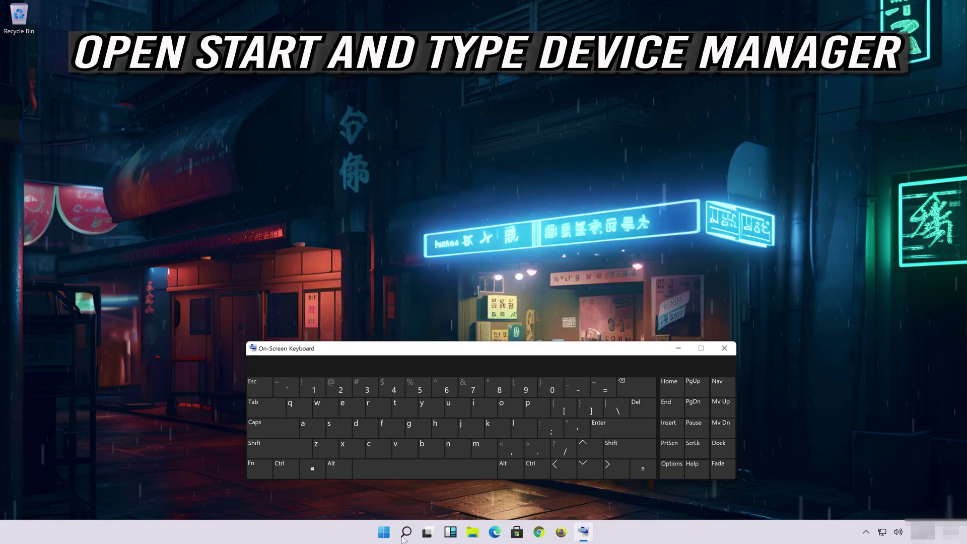
Search Windows for "device manager" using the On-Screen Keyboard and open Device Manager
{"action": "left_click", "coordinate": [383, 535]}
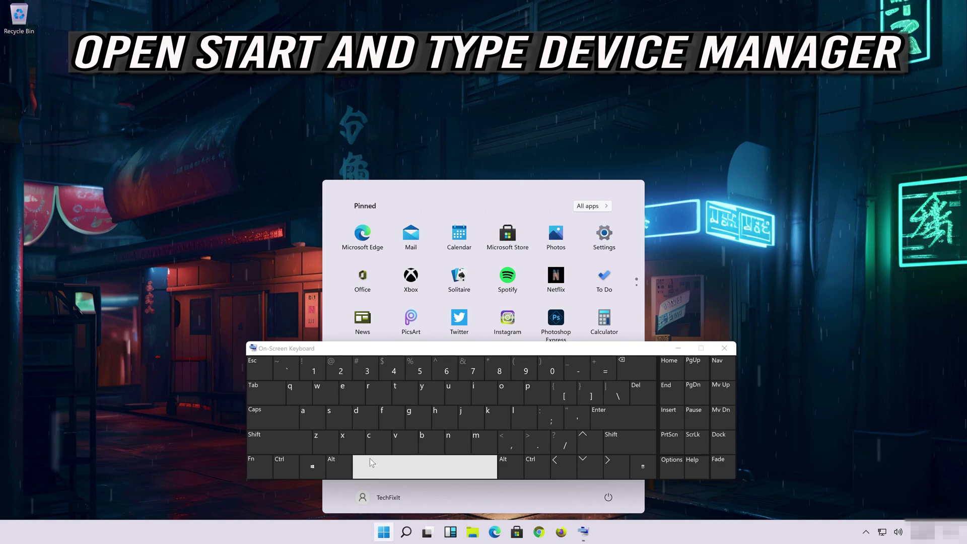
{"action": "left_click", "coordinate": [359, 416]}
{"action": "left_click", "coordinate": [352, 390]}
{"action": "left_click", "coordinate": [399, 448]}
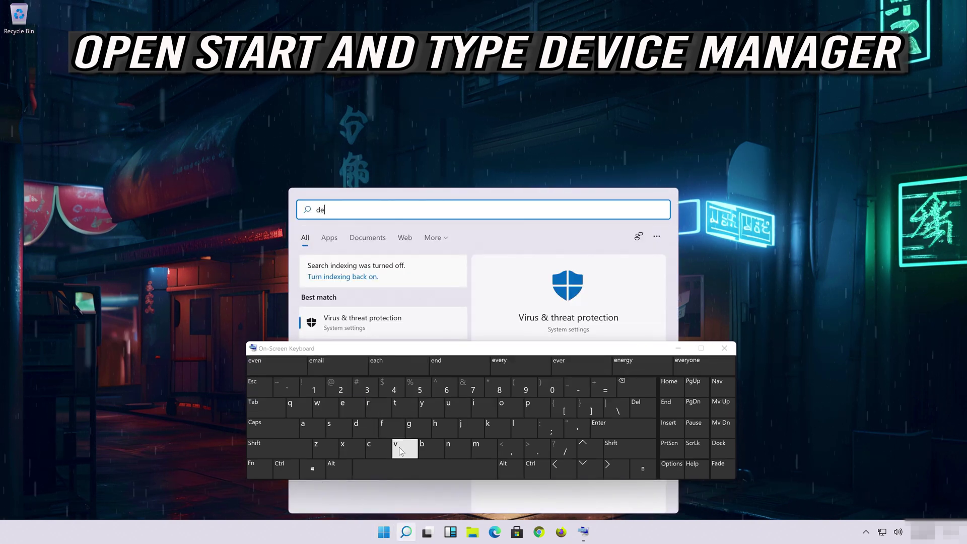
{"action": "left_click", "coordinate": [478, 408]}
{"action": "left_click", "coordinate": [372, 448]}
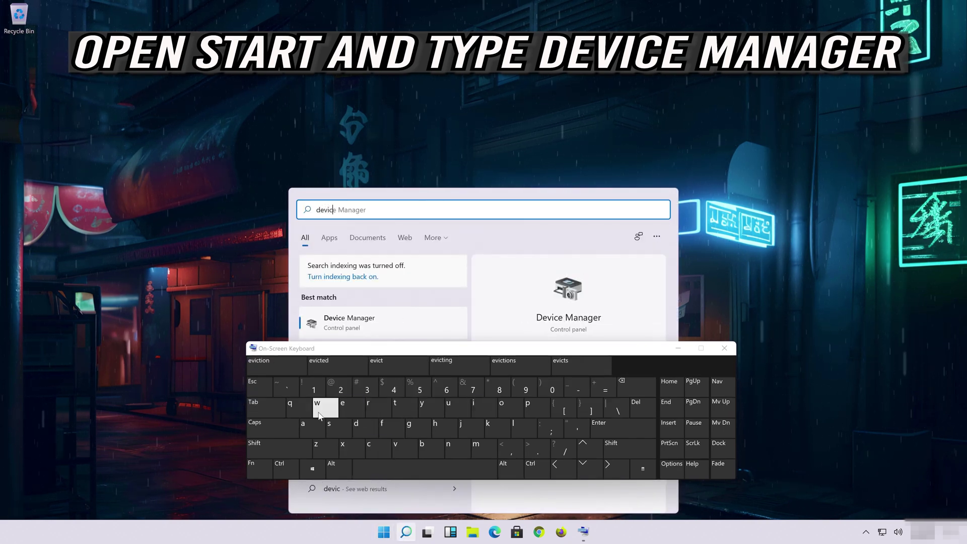
{"action": "left_click", "coordinate": [395, 468]}
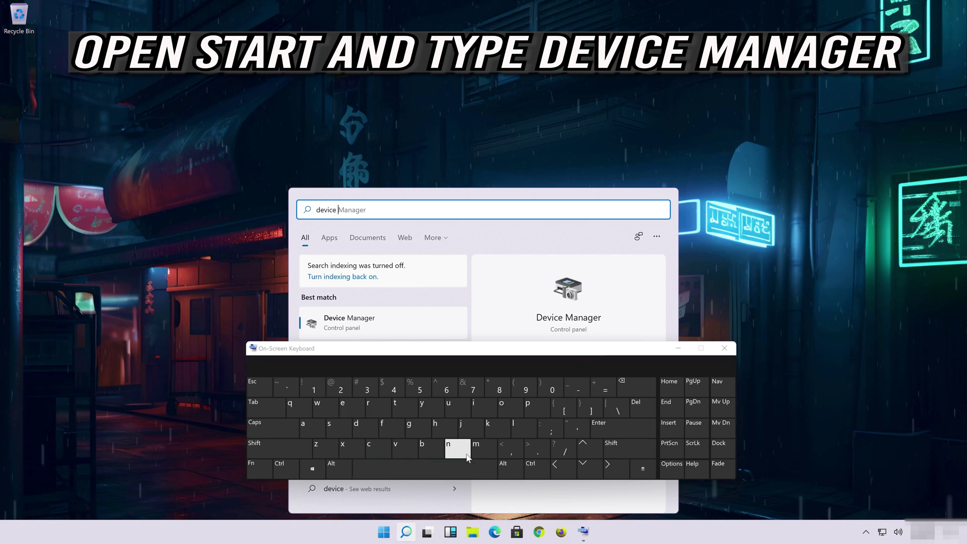
{"action": "left_click", "coordinate": [476, 448]}
{"action": "left_click", "coordinate": [309, 427]}
{"action": "left_click", "coordinate": [451, 448]}
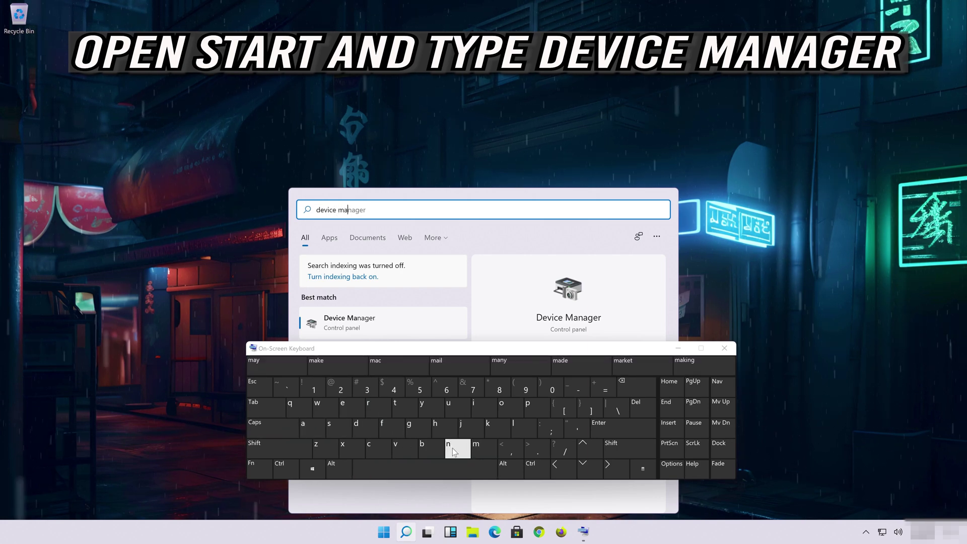
{"action": "left_click", "coordinate": [310, 427]}
{"action": "left_click", "coordinate": [419, 428]}
{"action": "left_click", "coordinate": [353, 408]}
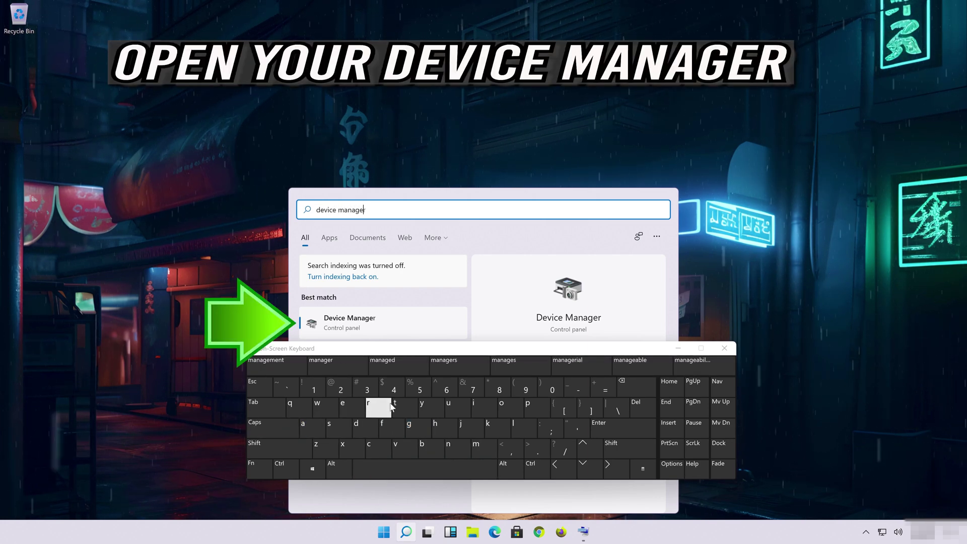
{"action": "left_click", "coordinate": [386, 409]}
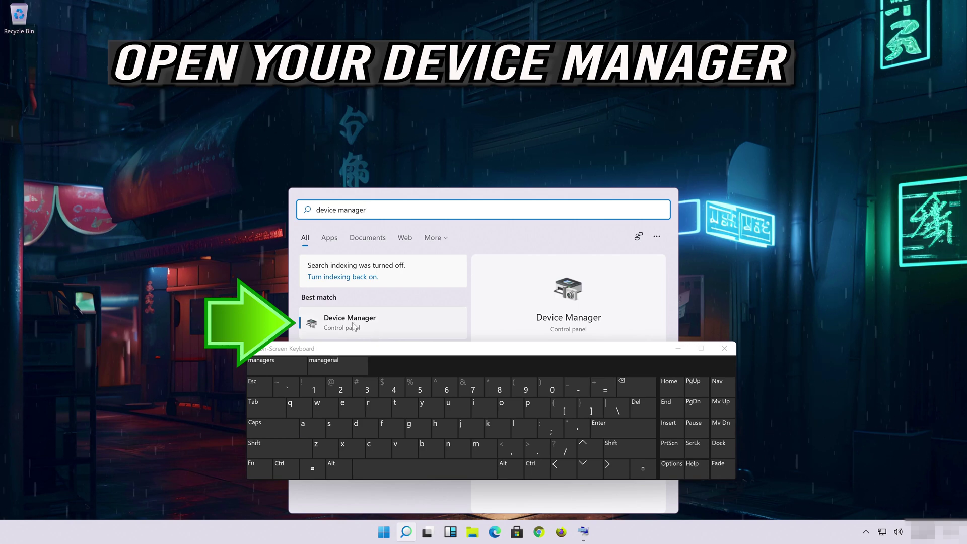
{"action": "left_click", "coordinate": [379, 316]}
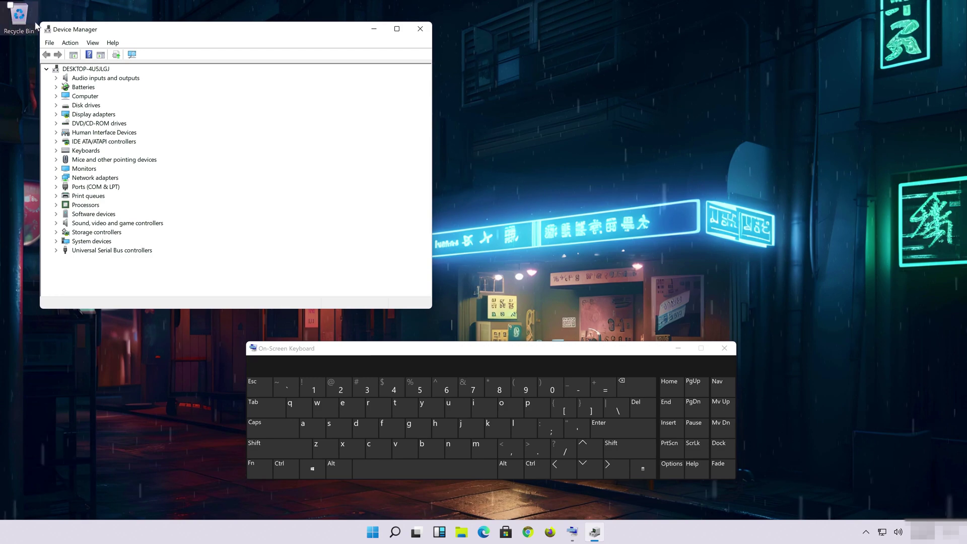
Shrink the Device Manager window, move it to the middle of the desktop, and turn off the On-Screen Keyboard
{"action": "left_click_drag", "start_coordinate": [39, 21], "coordinate": [84, 81]}
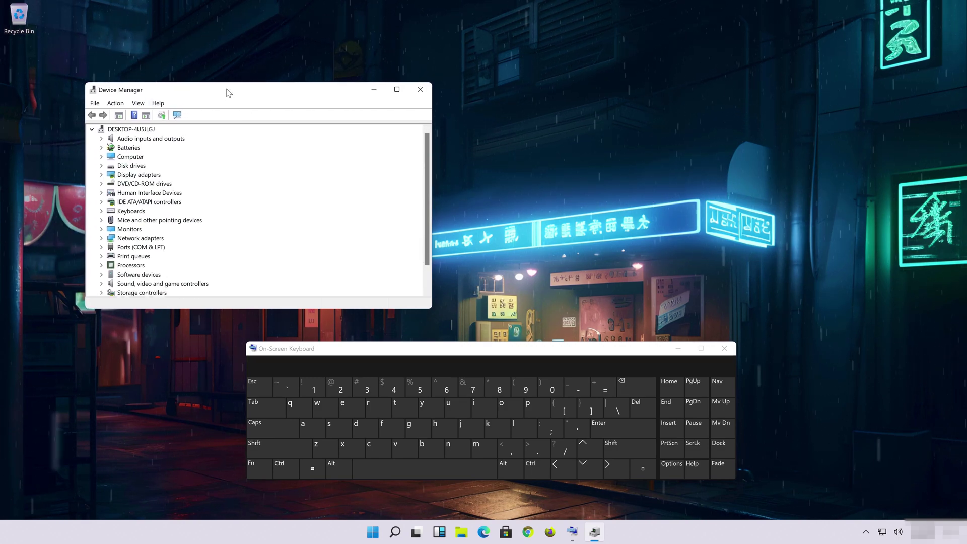
{"action": "left_click_drag", "start_coordinate": [229, 93], "coordinate": [445, 151]}
{"action": "key", "text": "ctrl+super+o"}
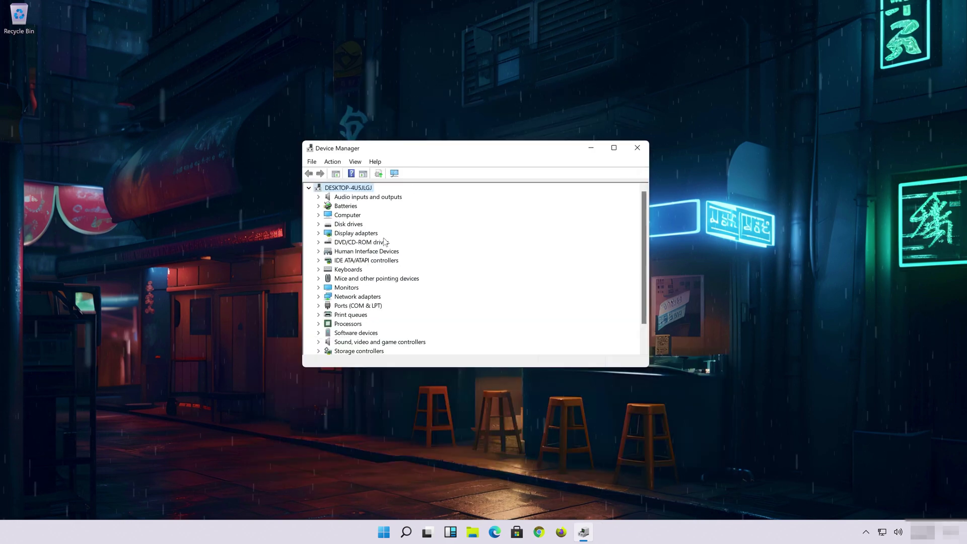
Expand the Keyboards category and show the driver properties of the Standard PS/2 Keyboard
{"action": "left_click", "coordinate": [319, 270]}
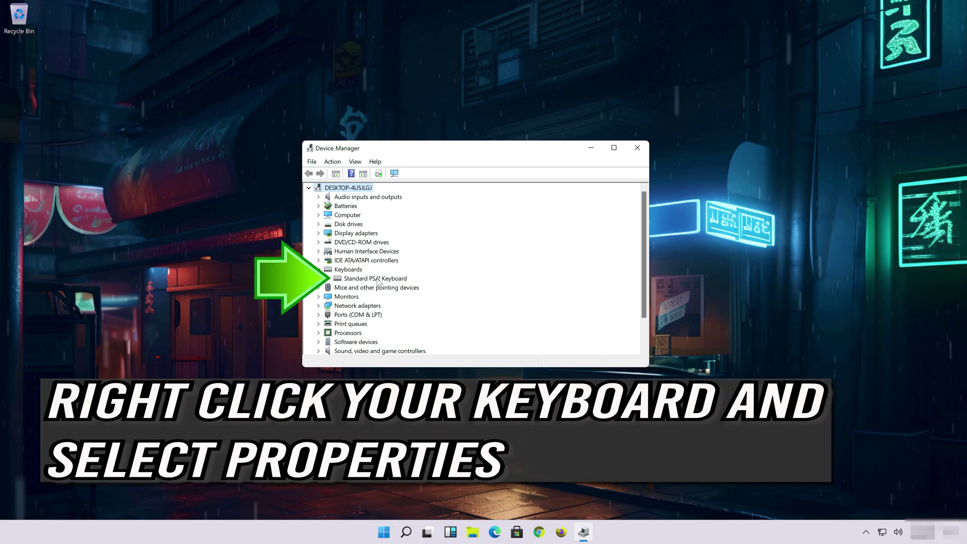
{"action": "right_click", "coordinate": [378, 281]}
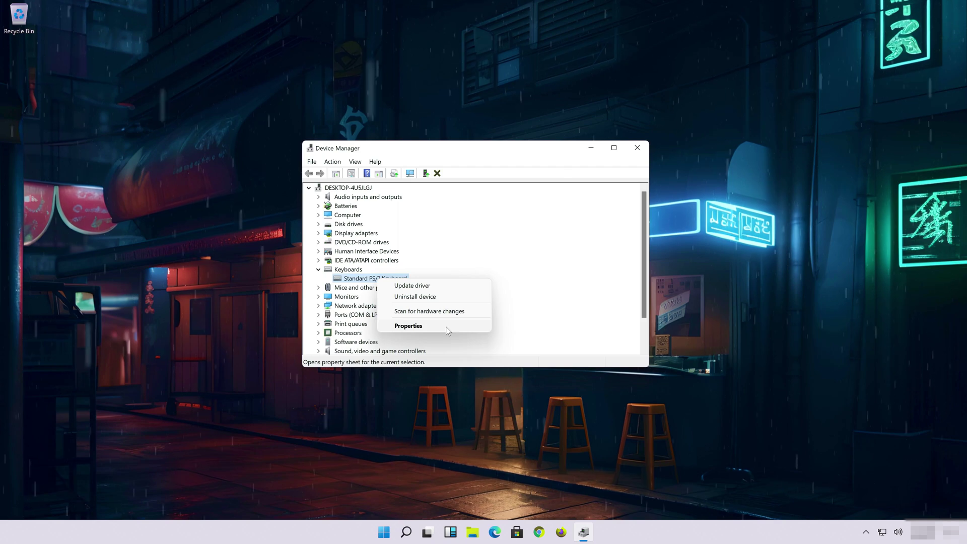
{"action": "left_click", "coordinate": [447, 328]}
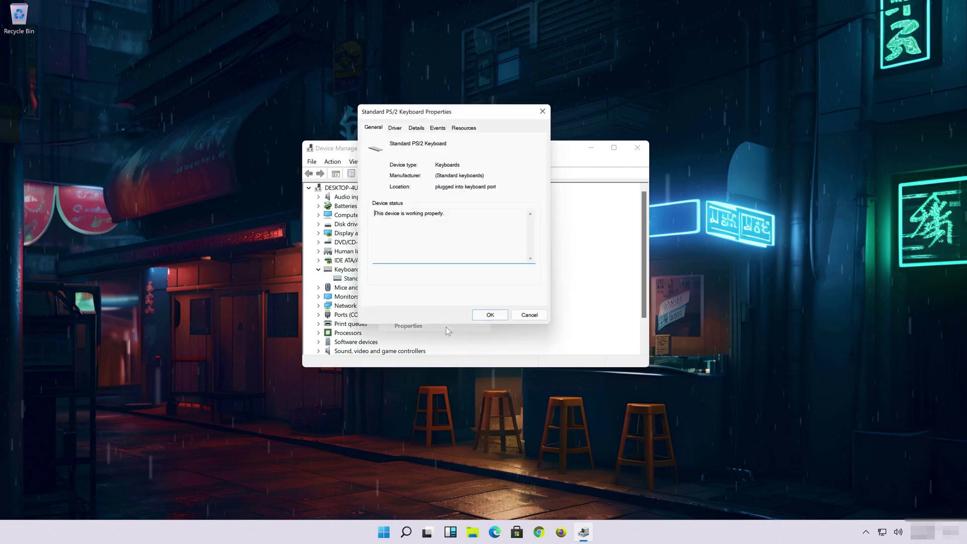
{"action": "left_click", "coordinate": [396, 128]}
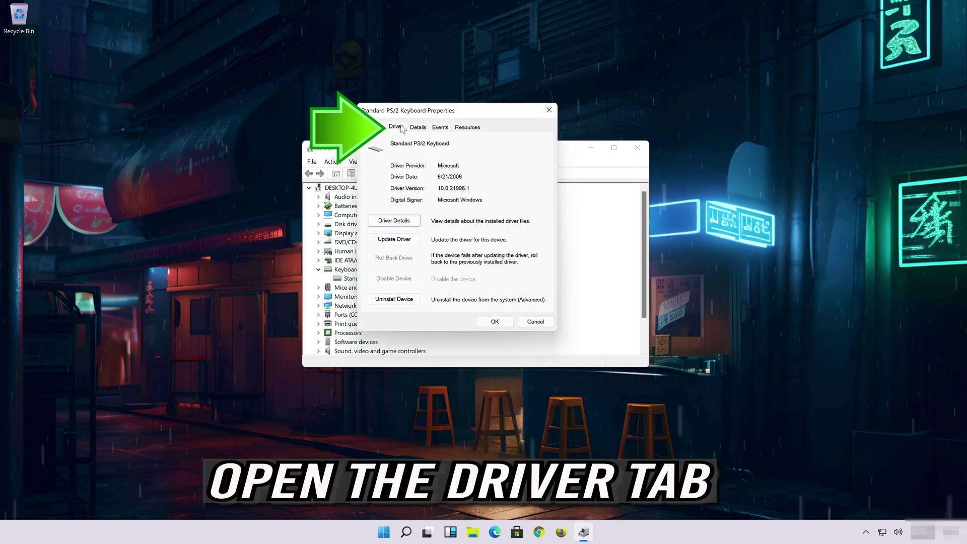
Update the keyboard driver manually by picking Standard PS/2 Keyboard from the list of available drivers on the computer
{"action": "left_click", "coordinate": [404, 244]}
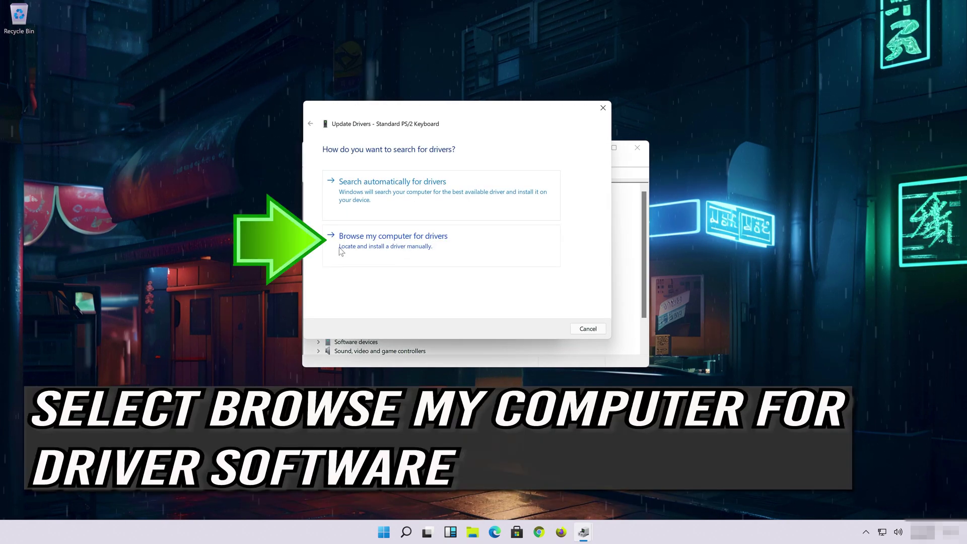
{"action": "left_click", "coordinate": [369, 247]}
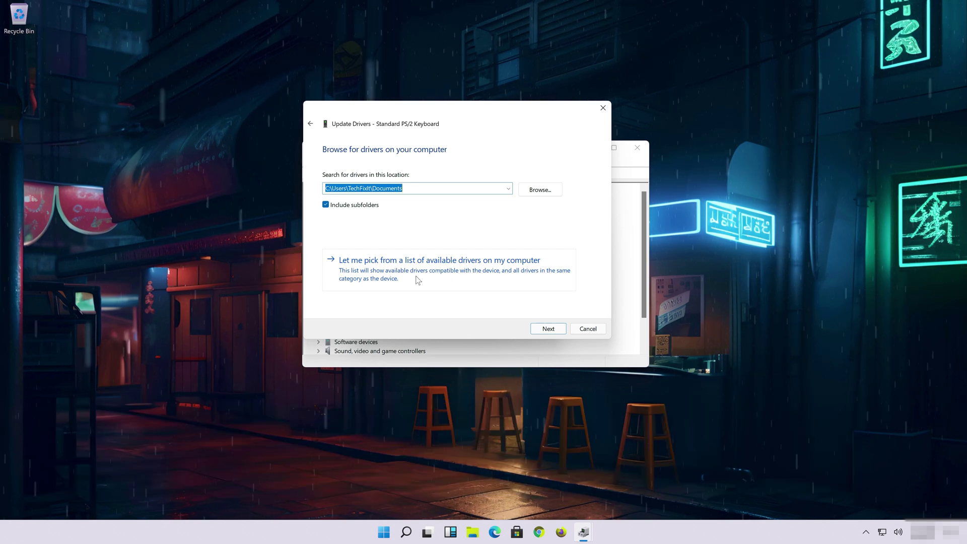
{"action": "left_click", "coordinate": [417, 280]}
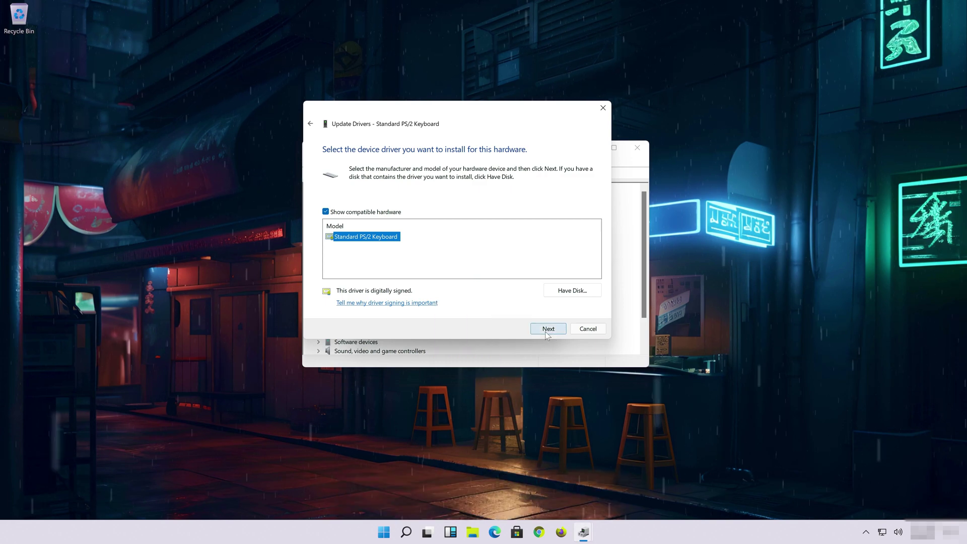
{"action": "left_click", "coordinate": [546, 332]}
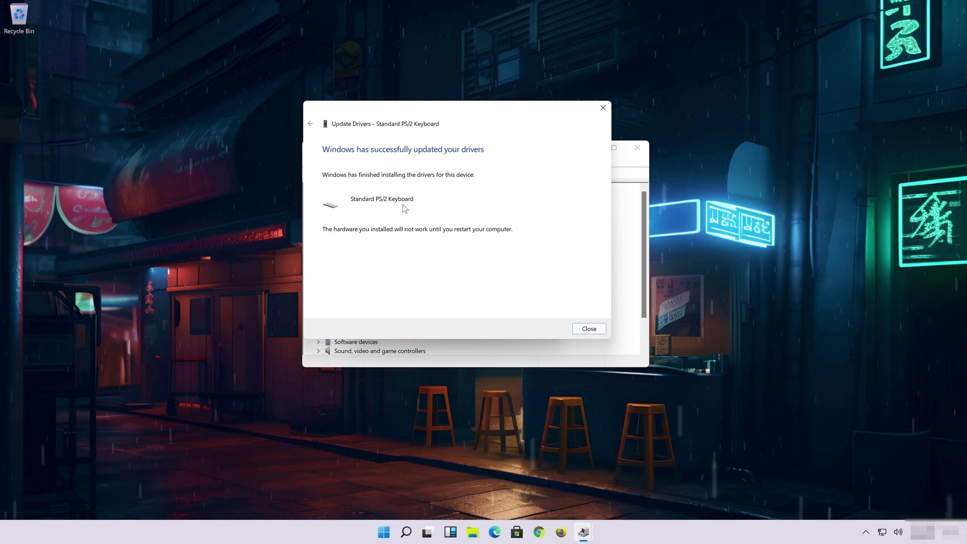
Close the driver update wizard and the keyboard properties, and agree to restart the computer
{"action": "left_click", "coordinate": [590, 329]}
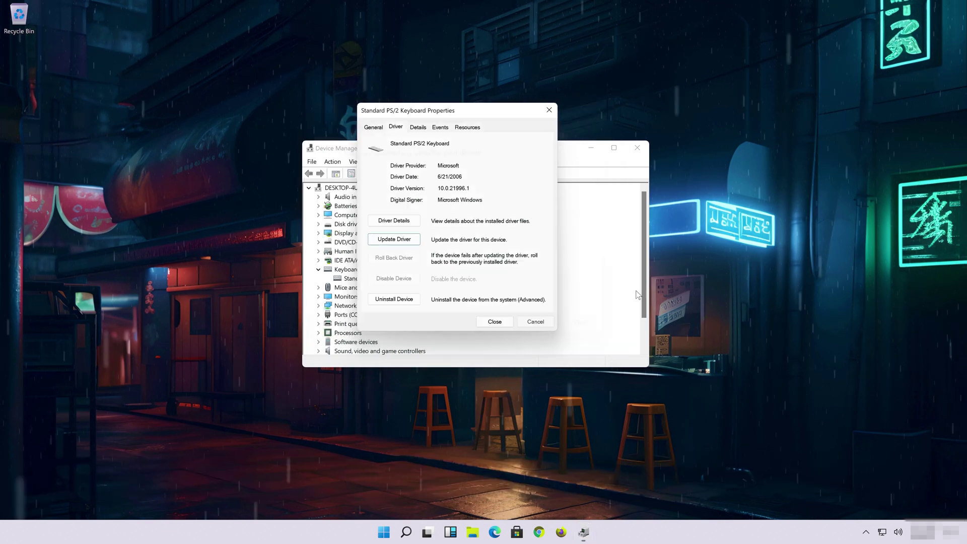
{"action": "left_click", "coordinate": [503, 322]}
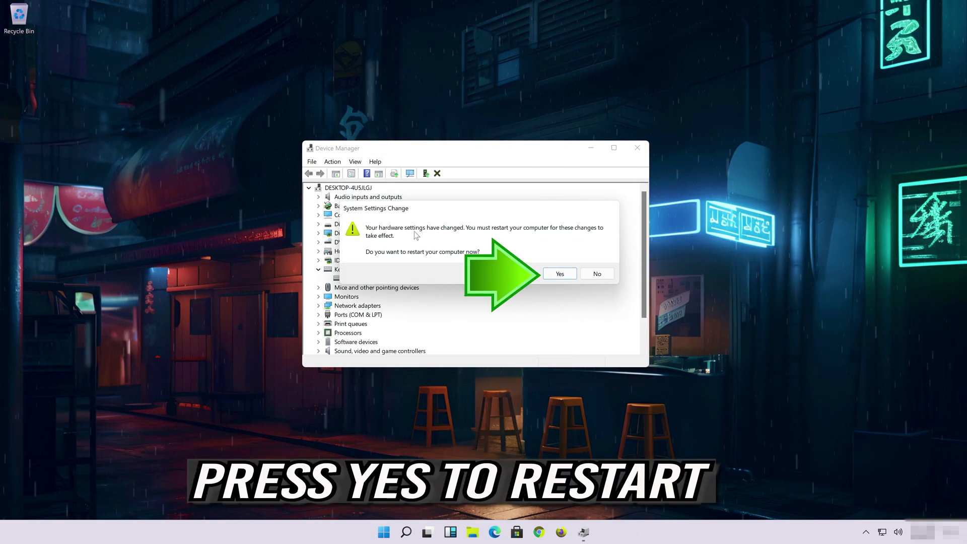
{"action": "left_click", "coordinate": [560, 274]}
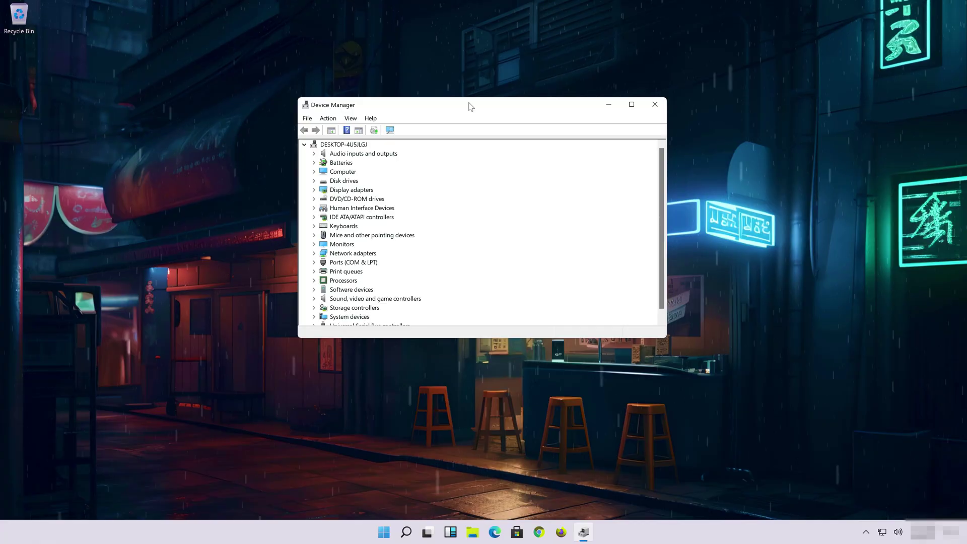
Reposition the Device Manager window slightly and expand the Keyboards category
{"action": "left_click_drag", "start_coordinate": [469, 103], "coordinate": [486, 108]}
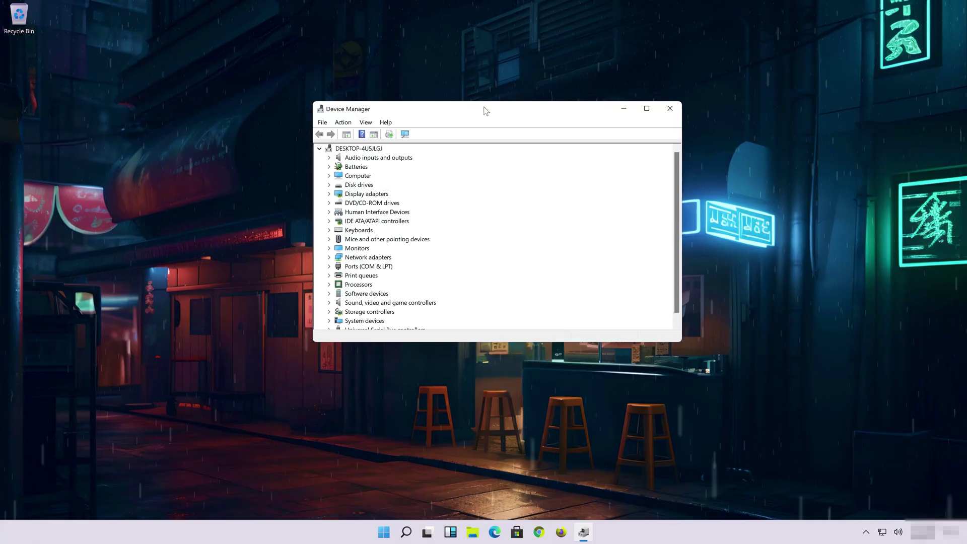
{"action": "left_click", "coordinate": [355, 230]}
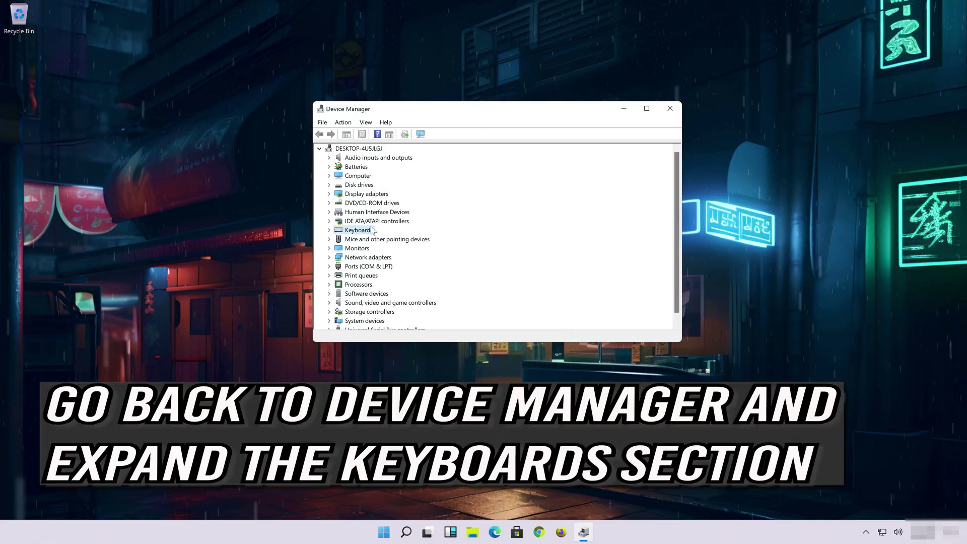
{"action": "left_click", "coordinate": [330, 231]}
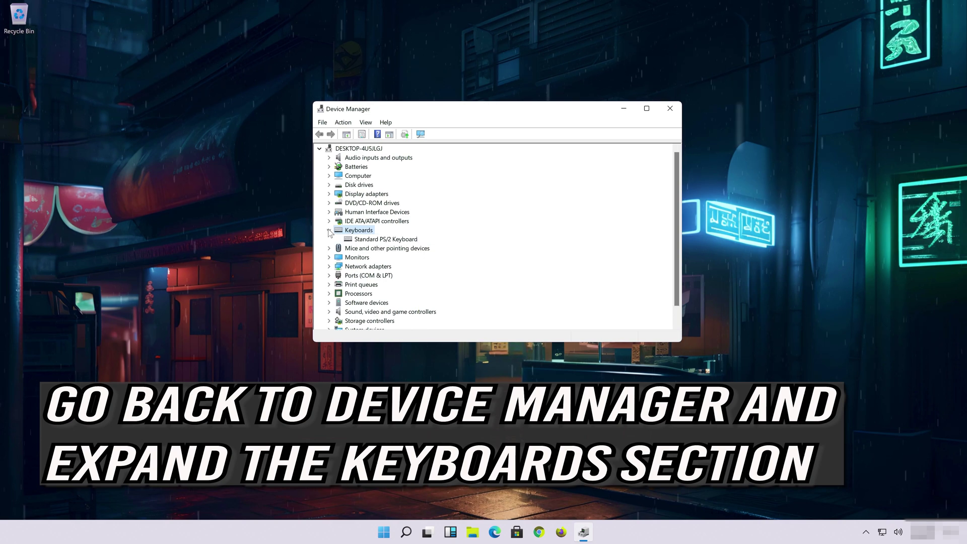
Show the driver properties of the Standard PS/2 Keyboard
{"action": "left_click", "coordinate": [361, 240]}
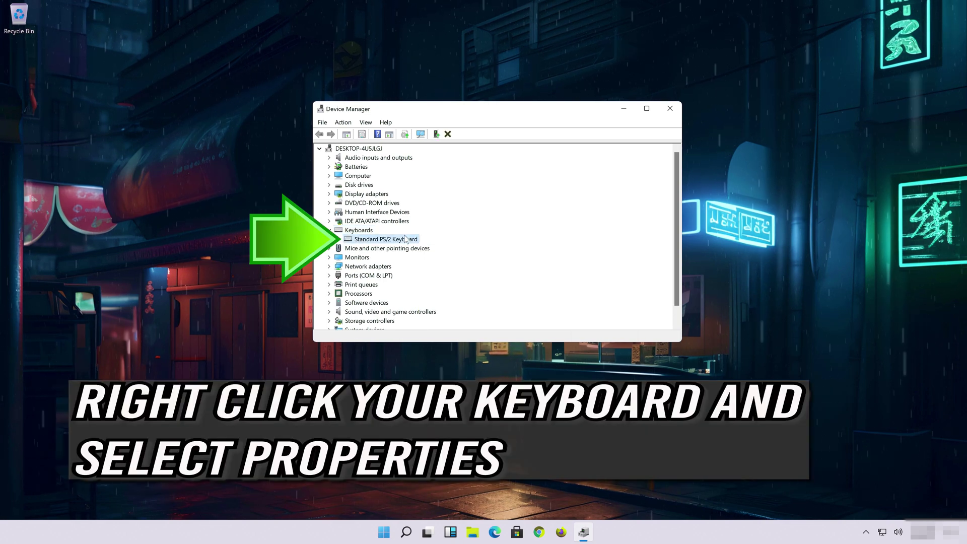
{"action": "right_click", "coordinate": [401, 242]}
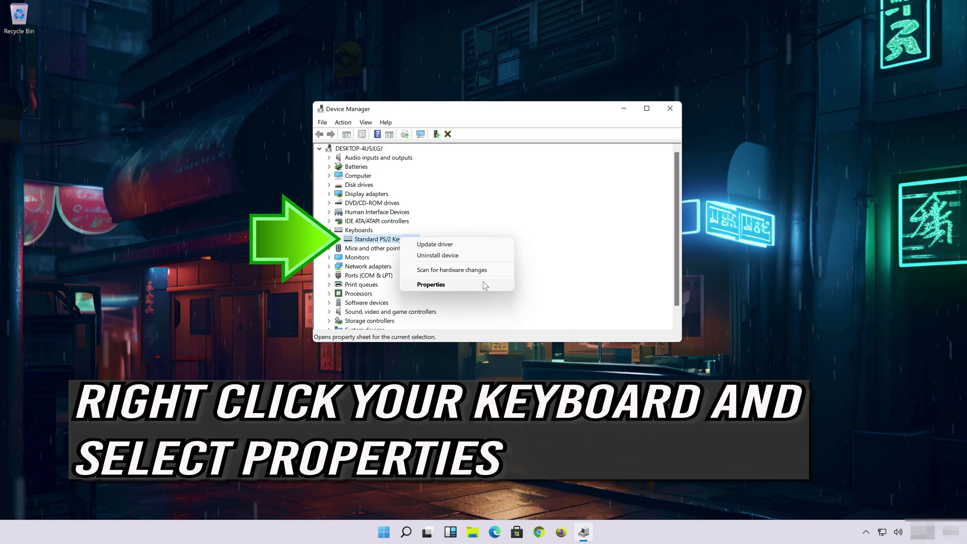
{"action": "left_click", "coordinate": [431, 285]}
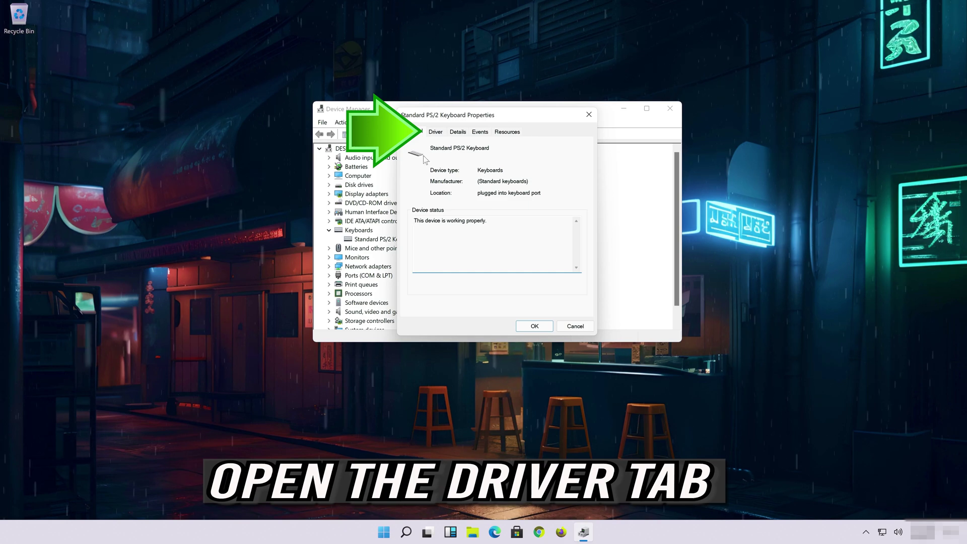
{"action": "left_click", "coordinate": [436, 131]}
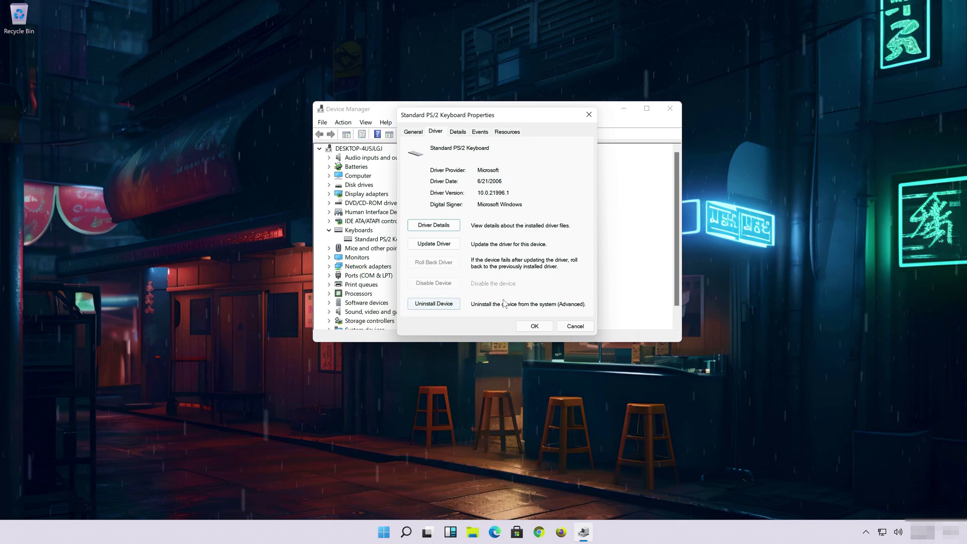
Uninstall the Standard PS/2 Keyboard device from the system and agree to restart the computer
{"action": "left_click", "coordinate": [434, 303]}
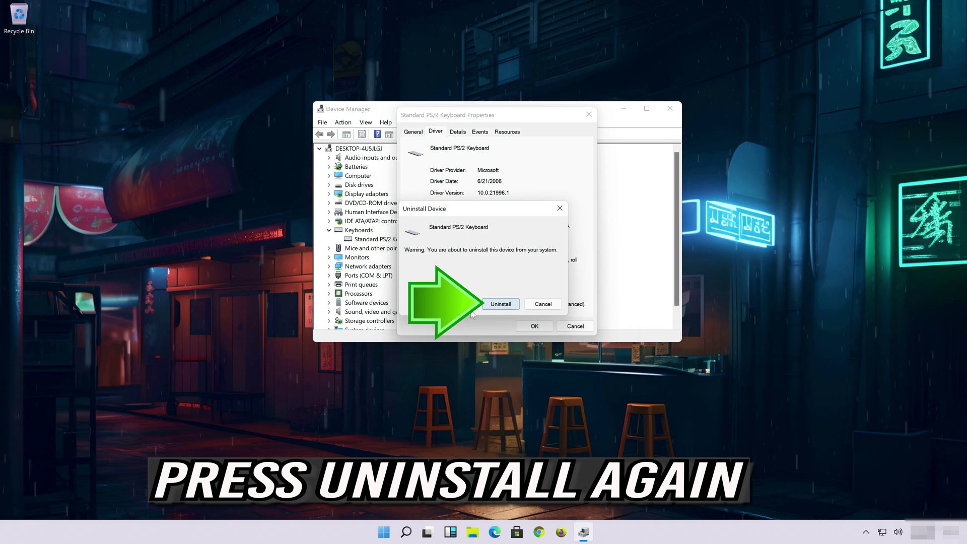
{"action": "left_click", "coordinate": [503, 305]}
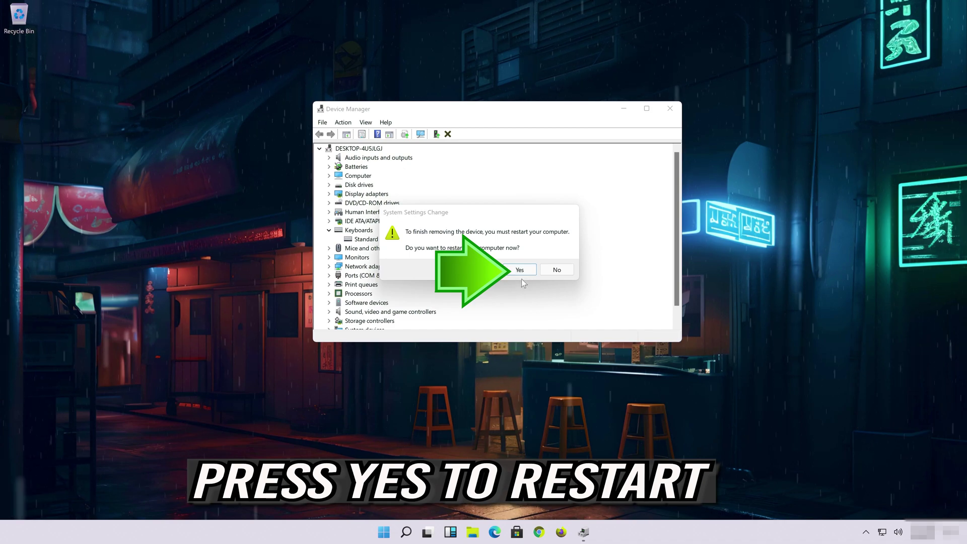
{"action": "left_click", "coordinate": [520, 270]}
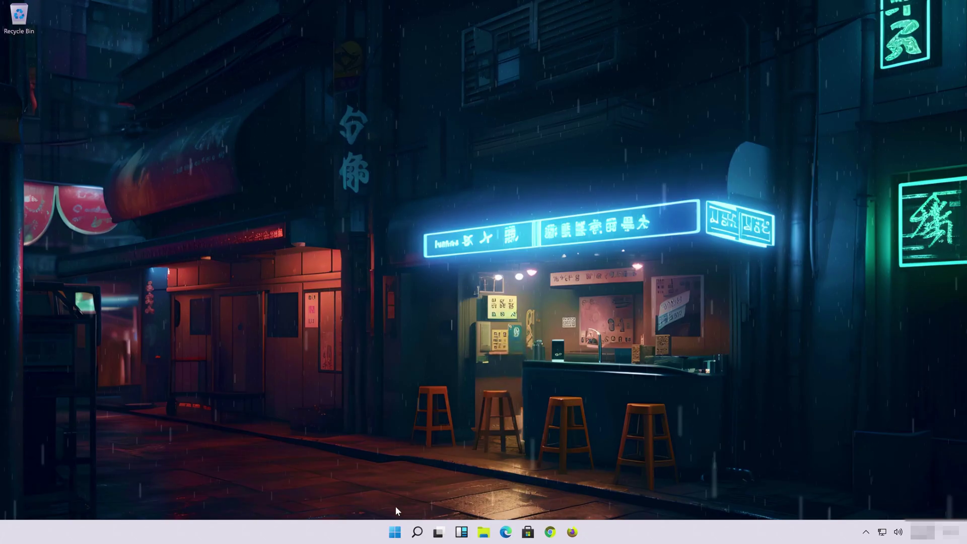
Find and open Notepad, and test the keyboard by entering "fsfsfsfsffsfsfse" in the blank note
{"action": "left_click", "coordinate": [398, 529]}
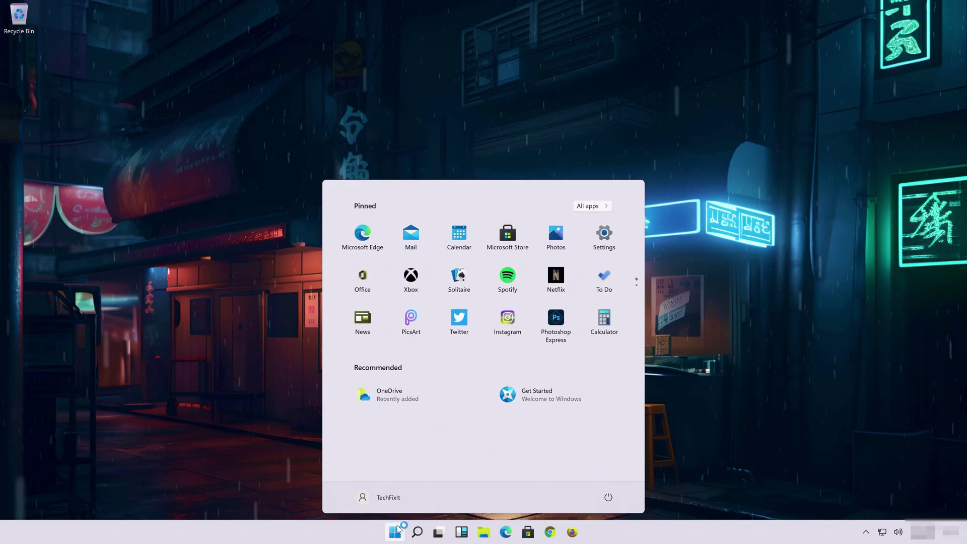
{"action": "type", "text": "not"}
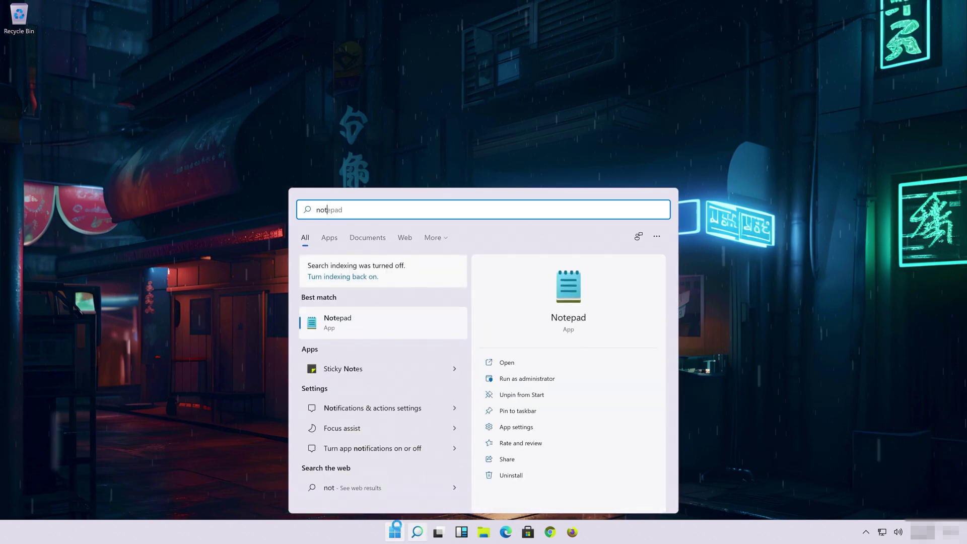
{"action": "key", "text": "Return"}
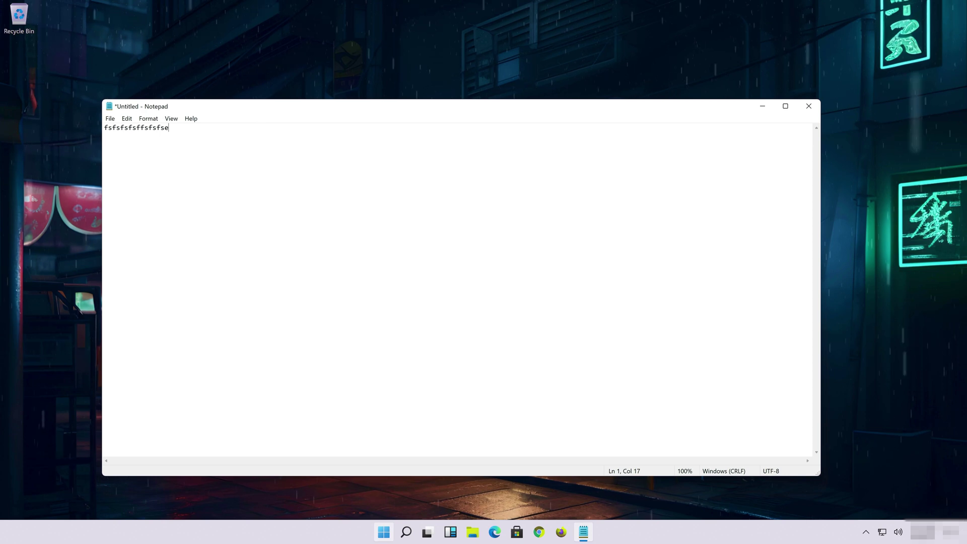
Cancel closing the unsaved note, and shrink and reposition the Notepad window
{"action": "left_click", "coordinate": [806, 108]}
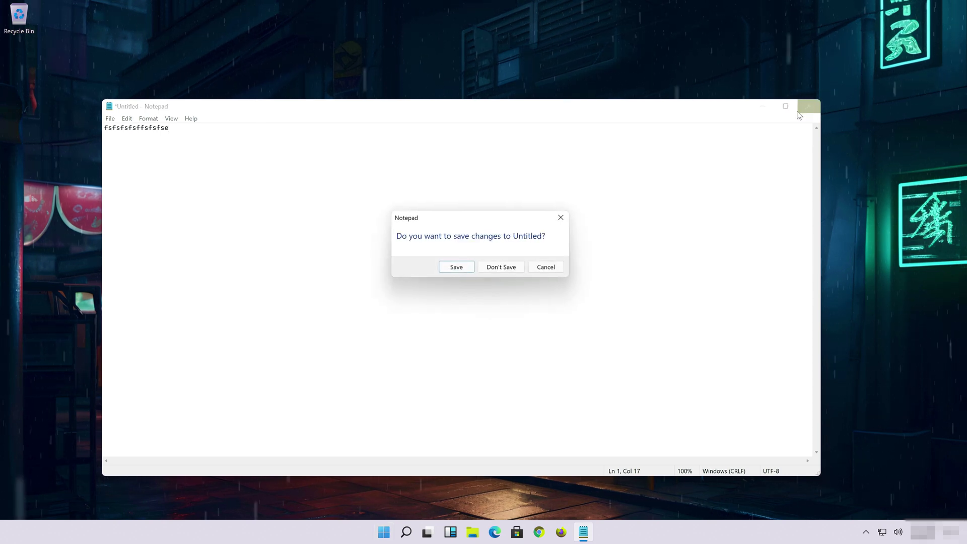
{"action": "key", "text": "Escape"}
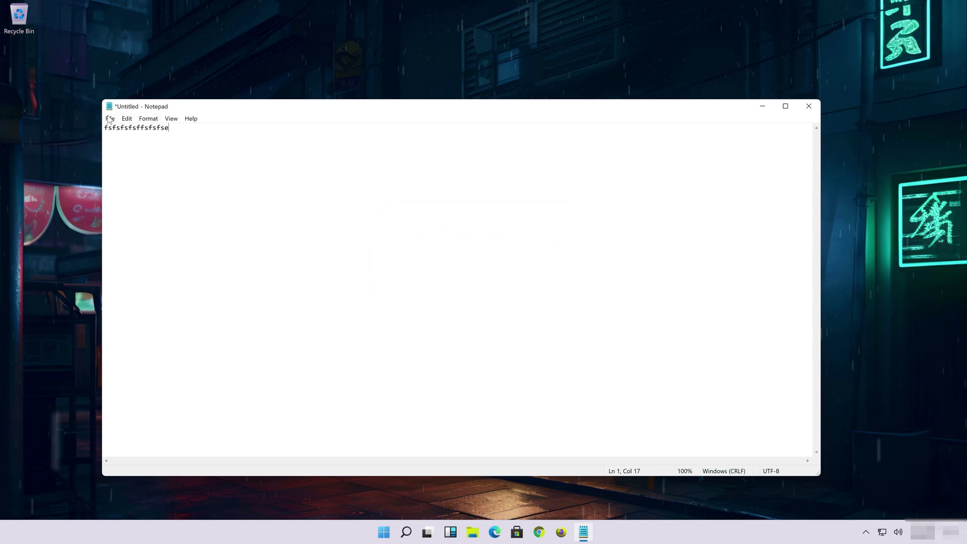
{"action": "left_click_drag", "start_coordinate": [102, 99], "coordinate": [370, 191]}
{"action": "left_click_drag", "start_coordinate": [469, 201], "coordinate": [335, 138]}
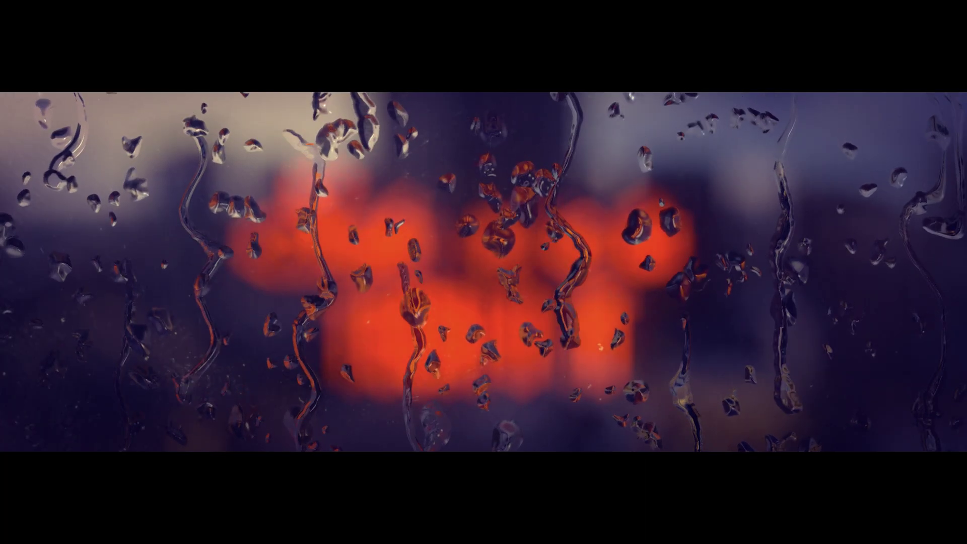